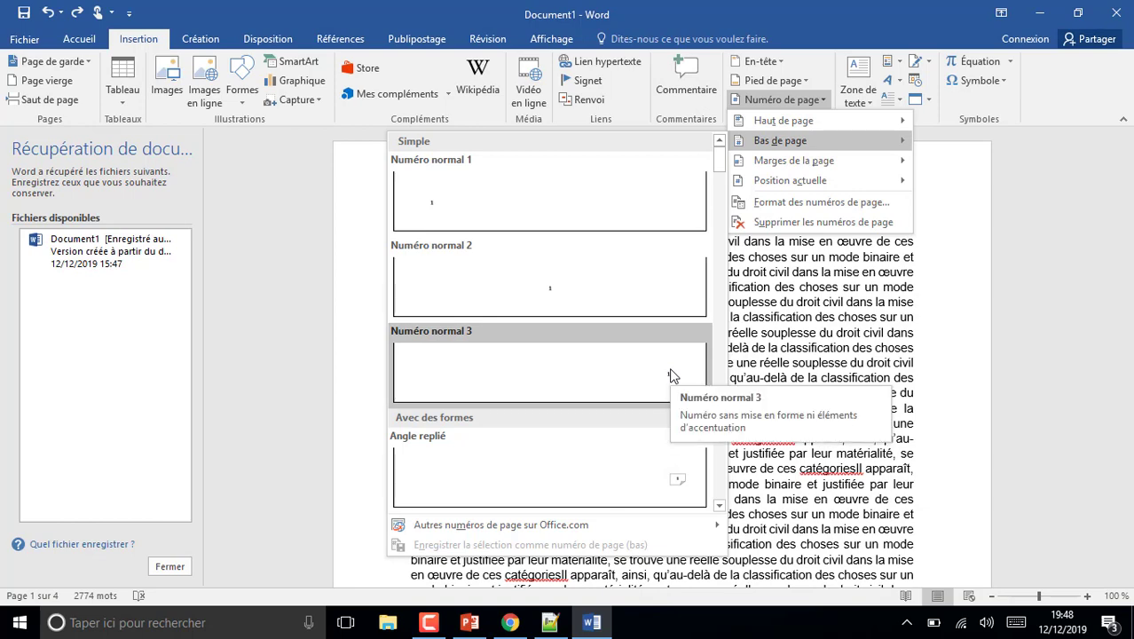
# Step: Insert a Numéro normal 3 page number at the bottom of the pages, close the footer and check the numbering across the pages
pyautogui.click(671, 375)
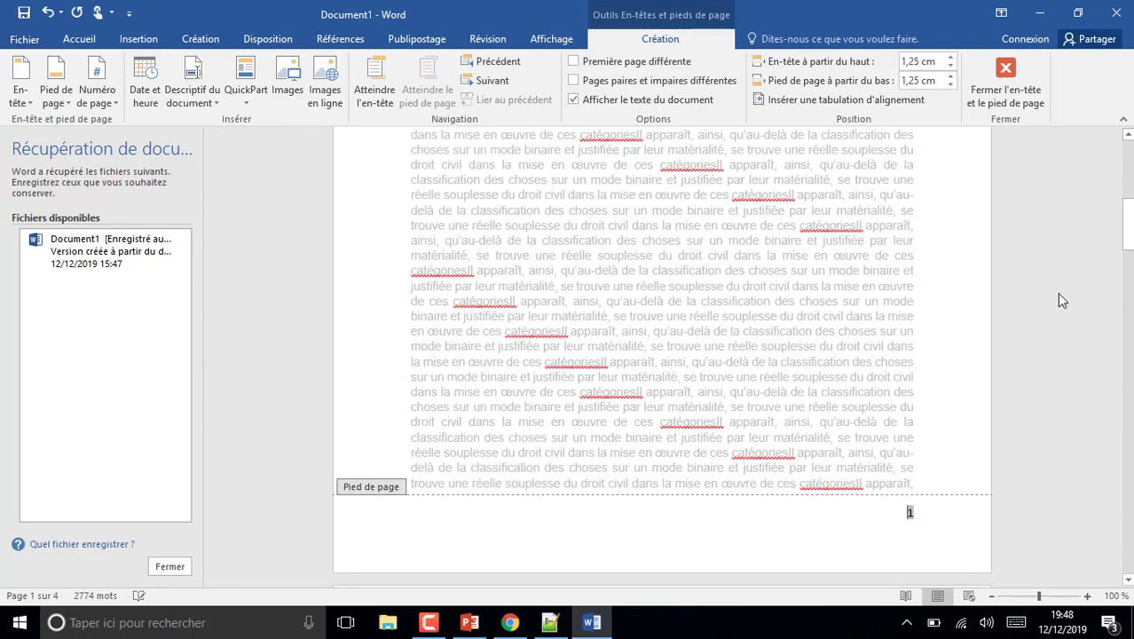
pyautogui.moveTo(1123, 239); pyautogui.dragTo(1122, 173)
pyautogui.doubleClick(834, 273)
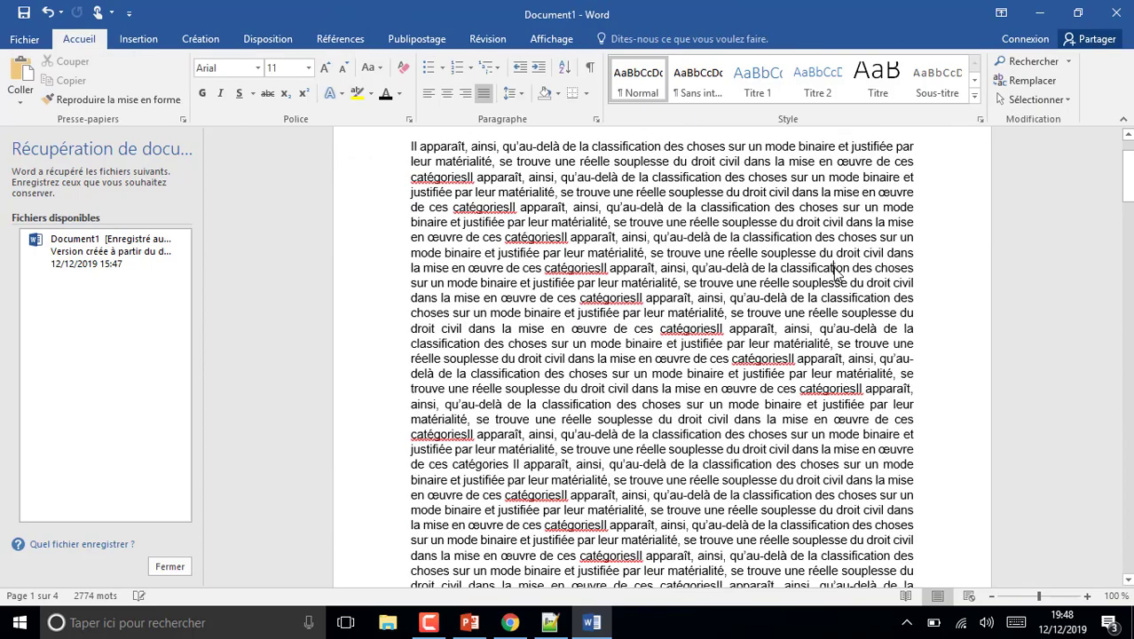
pyautogui.moveTo(1127, 191); pyautogui.dragTo(1116, 297)
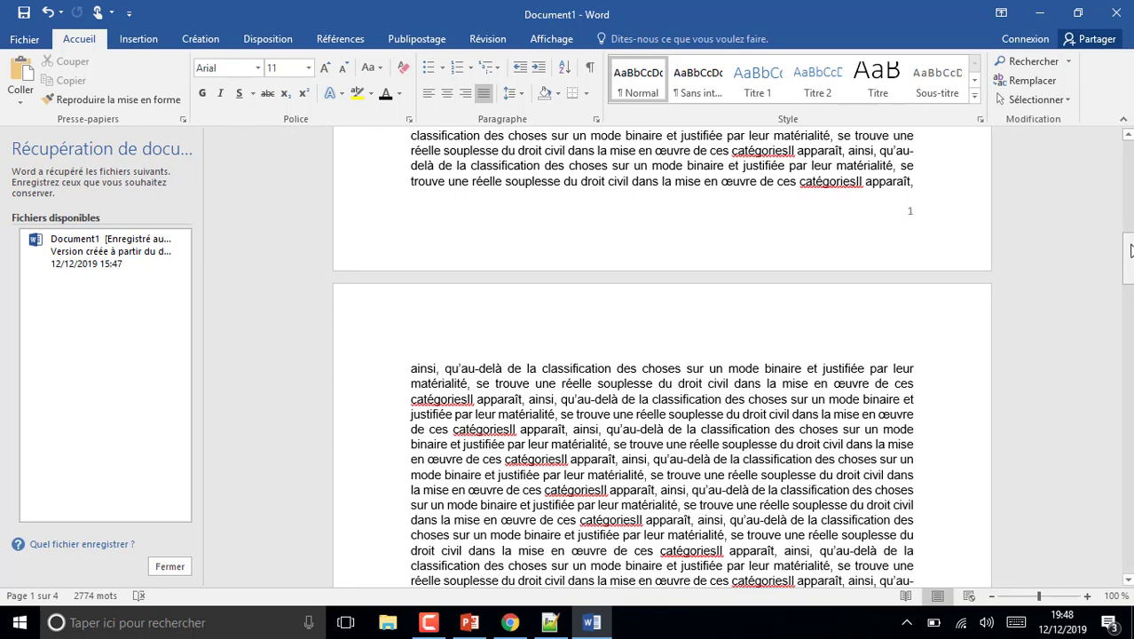
pyautogui.moveTo(1130, 251); pyautogui.dragTo(1130, 228)
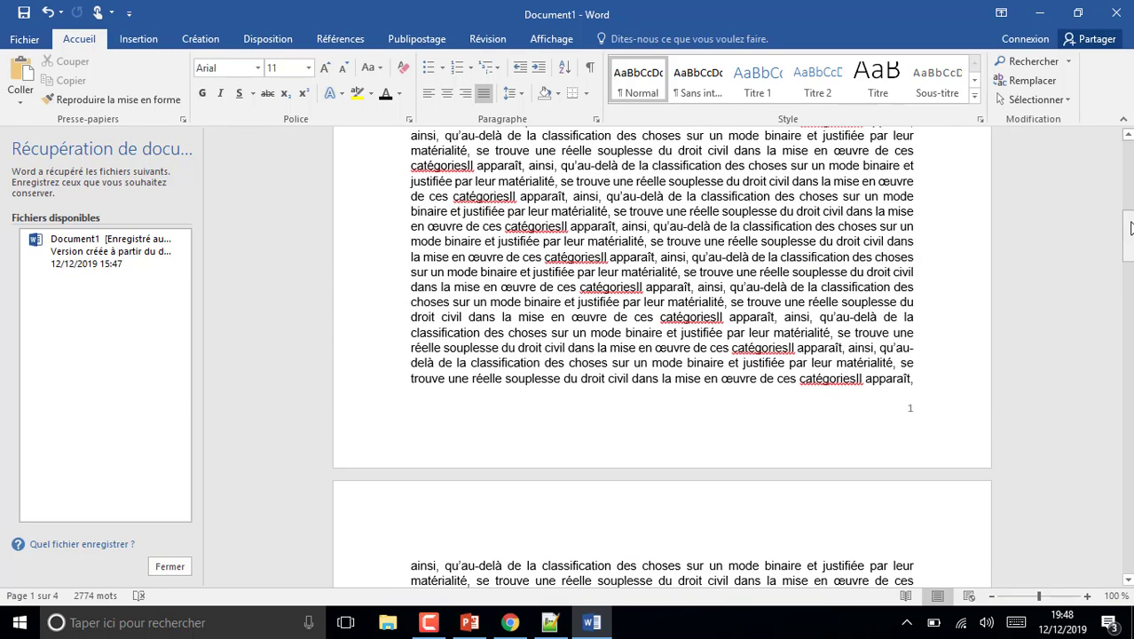
# Step: Undo the page number insertion and return to the start of the document
pyautogui.click(49, 14)
pyautogui.click(51, 16)
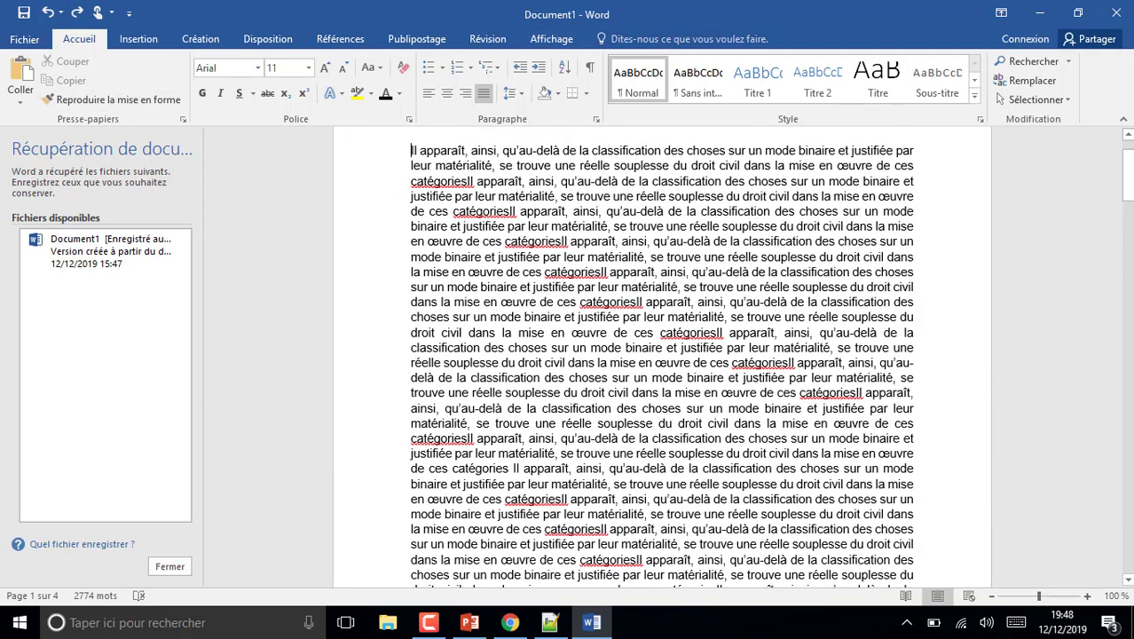
pyautogui.moveTo(1130, 196); pyautogui.dragTo(1130, 177)
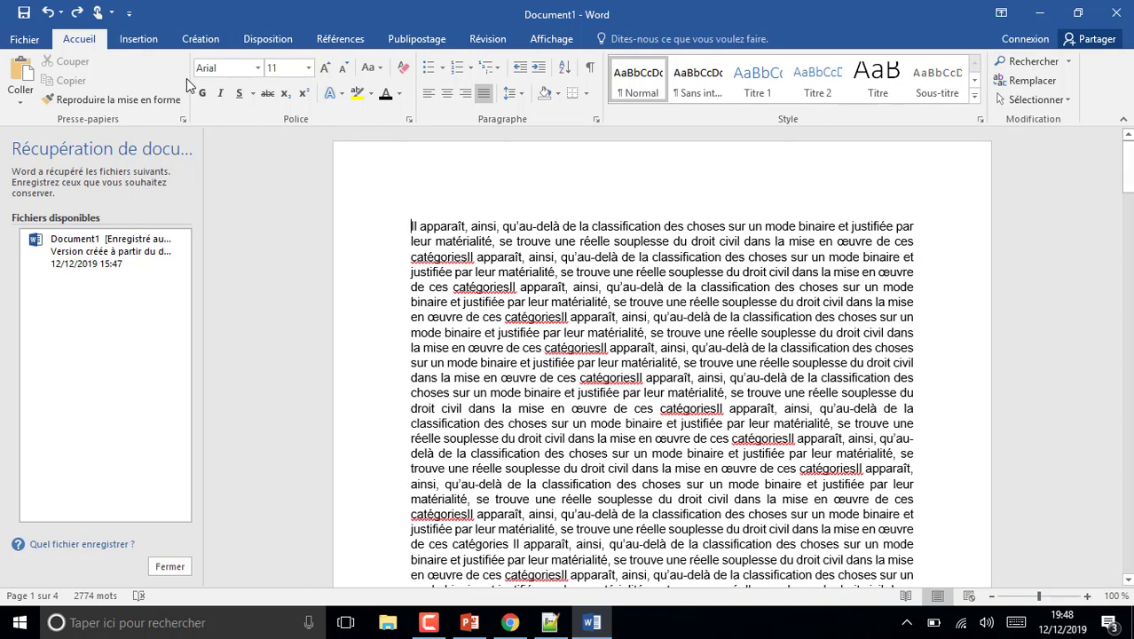
# Step: Insert the built-in three-column blank footer, Vide (3 colonnes)
pyautogui.click(138, 42)
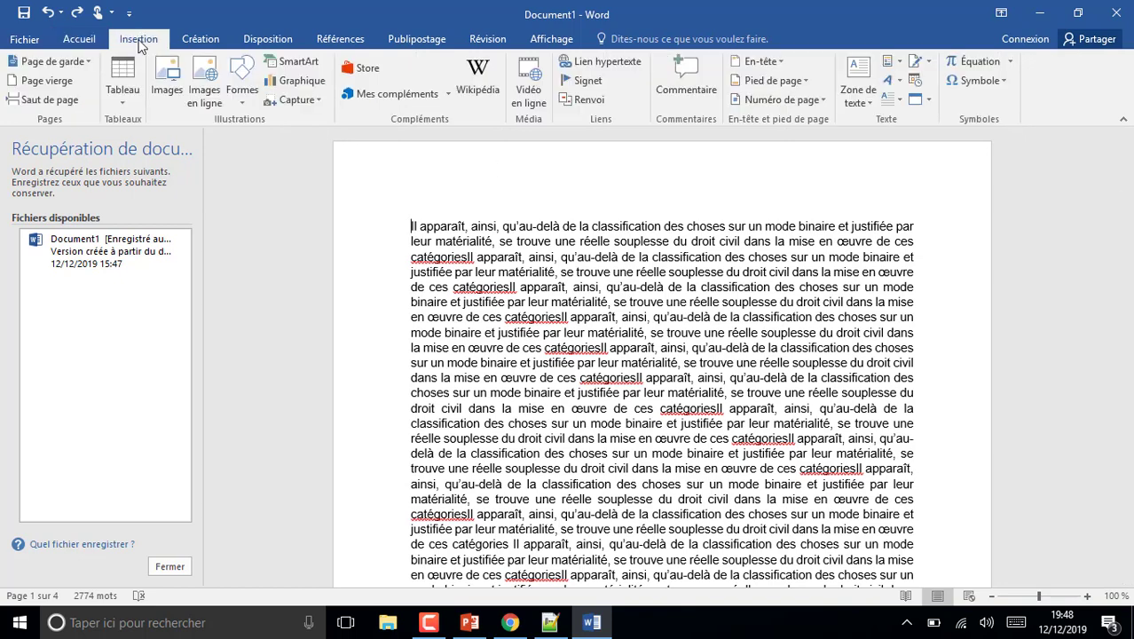
pyautogui.click(806, 84)
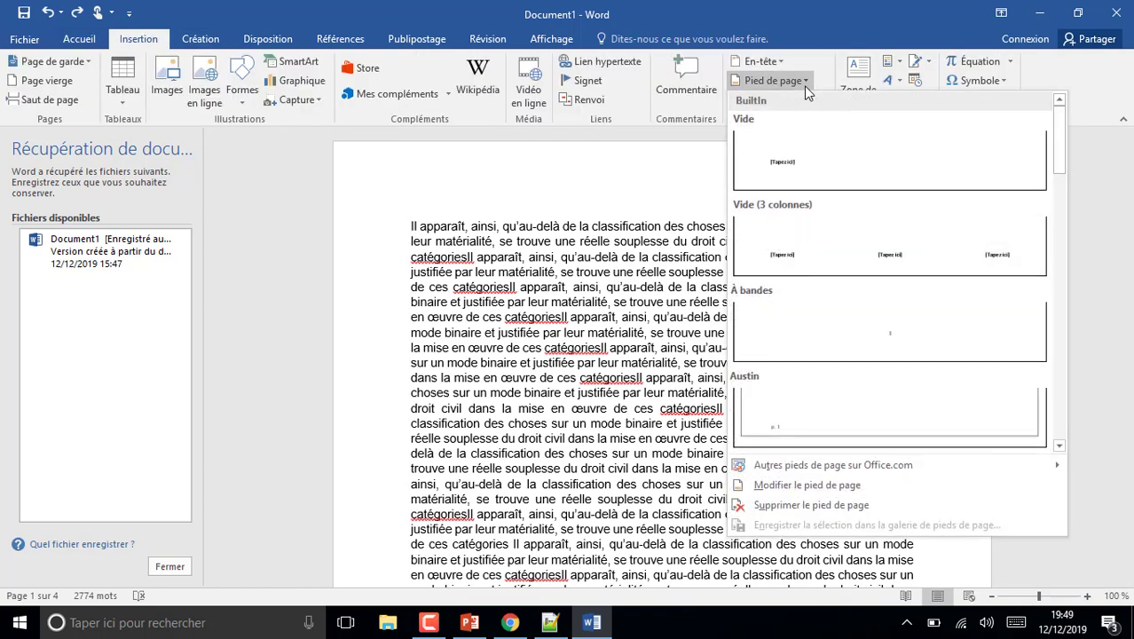
pyautogui.click(844, 225)
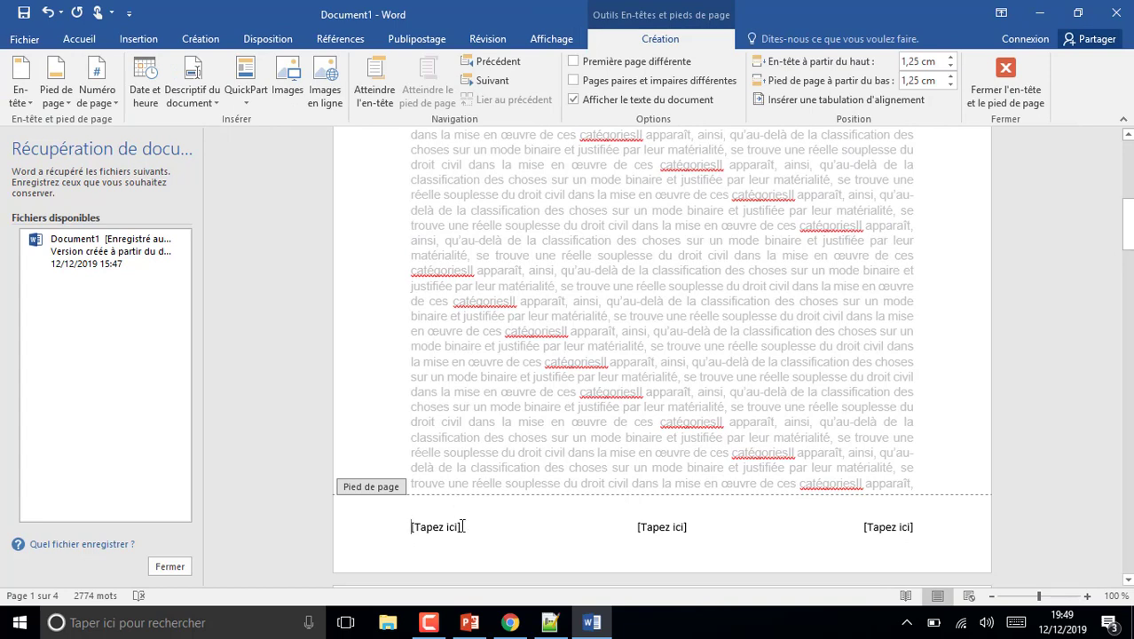
# Step: Replace the footer's left placeholder with "aCAN Mentor" and its centre placeholder with "Bureatique word"
pyautogui.click(421, 527)
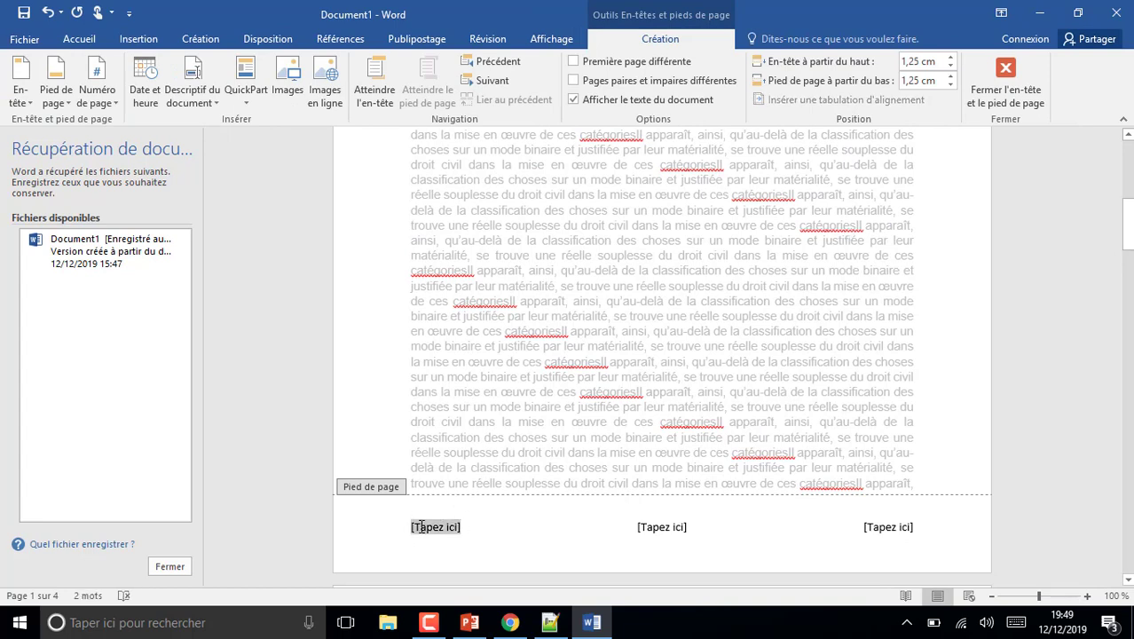
pyautogui.write('a')
pyautogui.press('BackSpace')
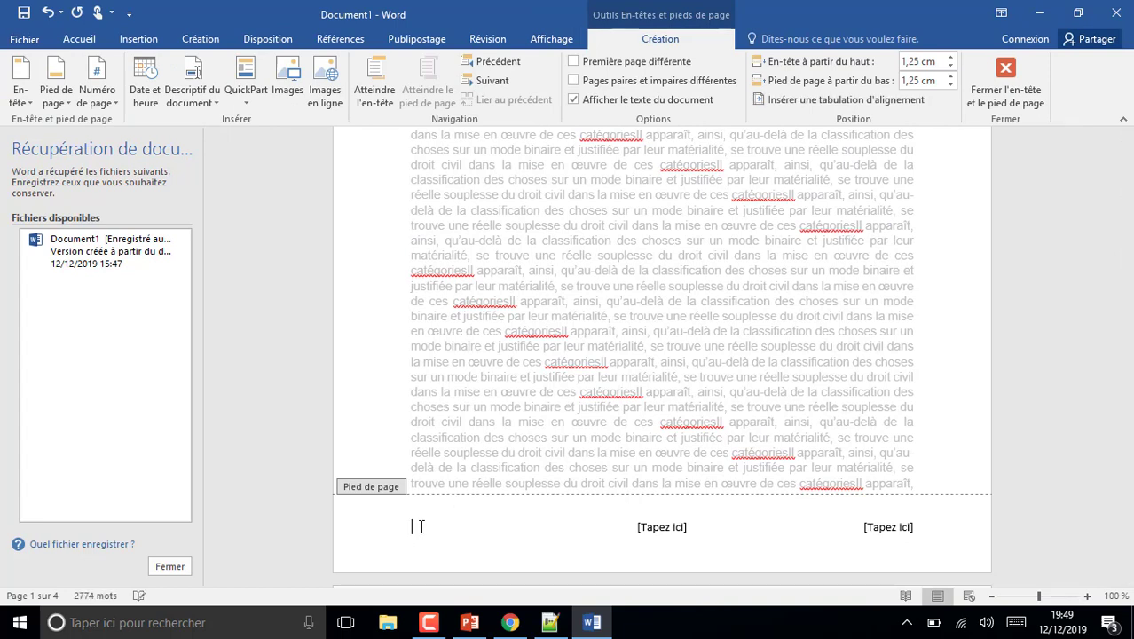
pyautogui.write('aCAN Mentor')
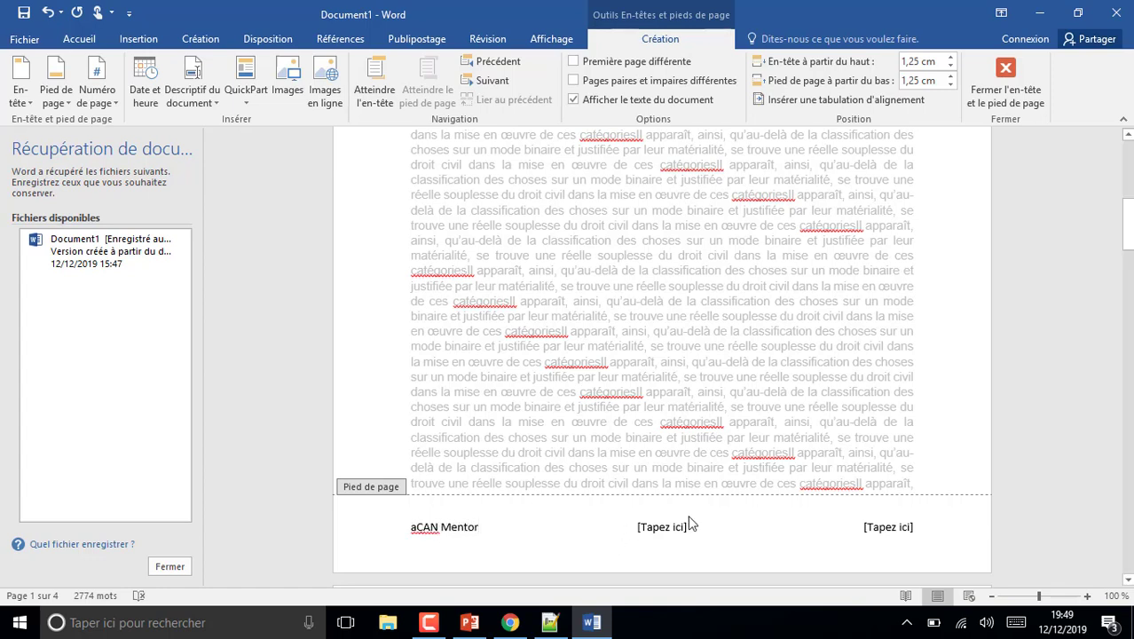
pyautogui.click(651, 529)
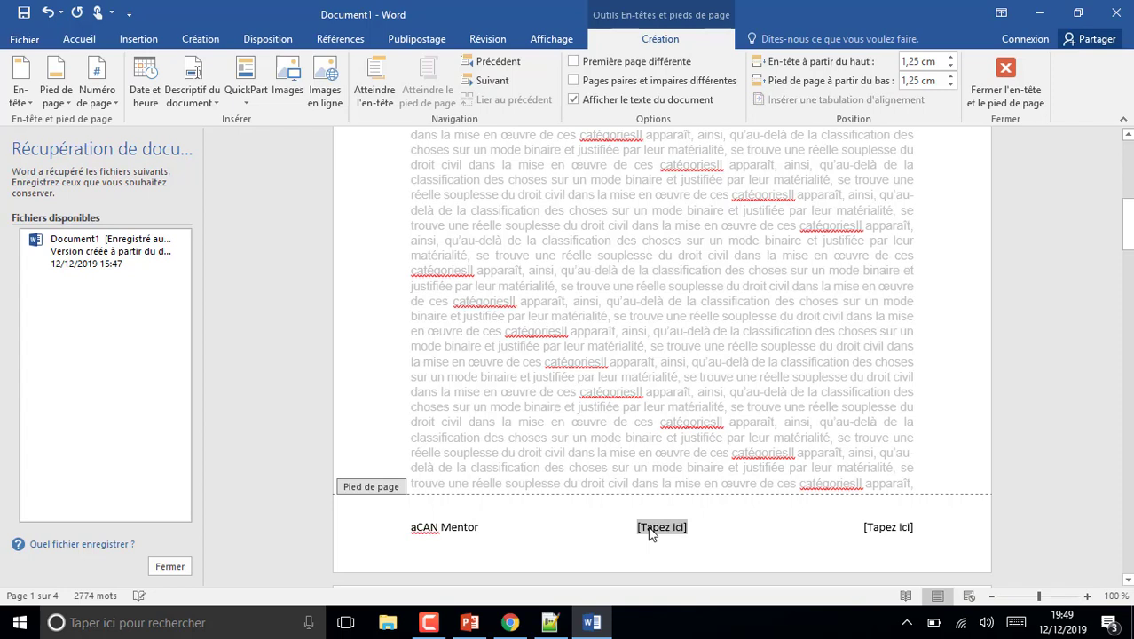
pyautogui.write('B')
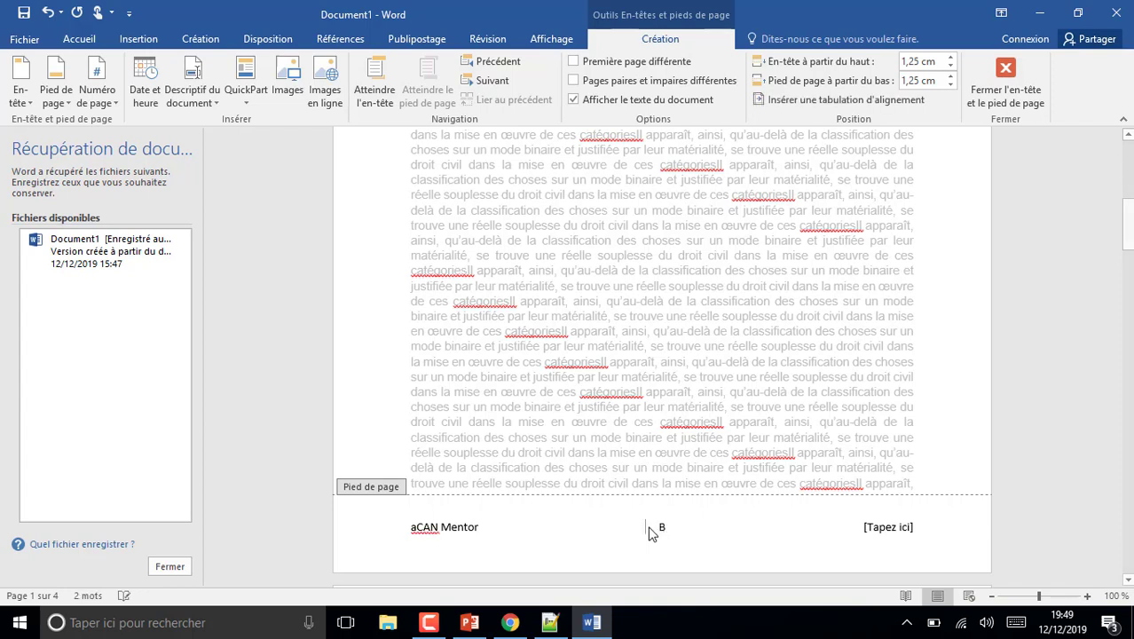
pyautogui.write('ureatique word')
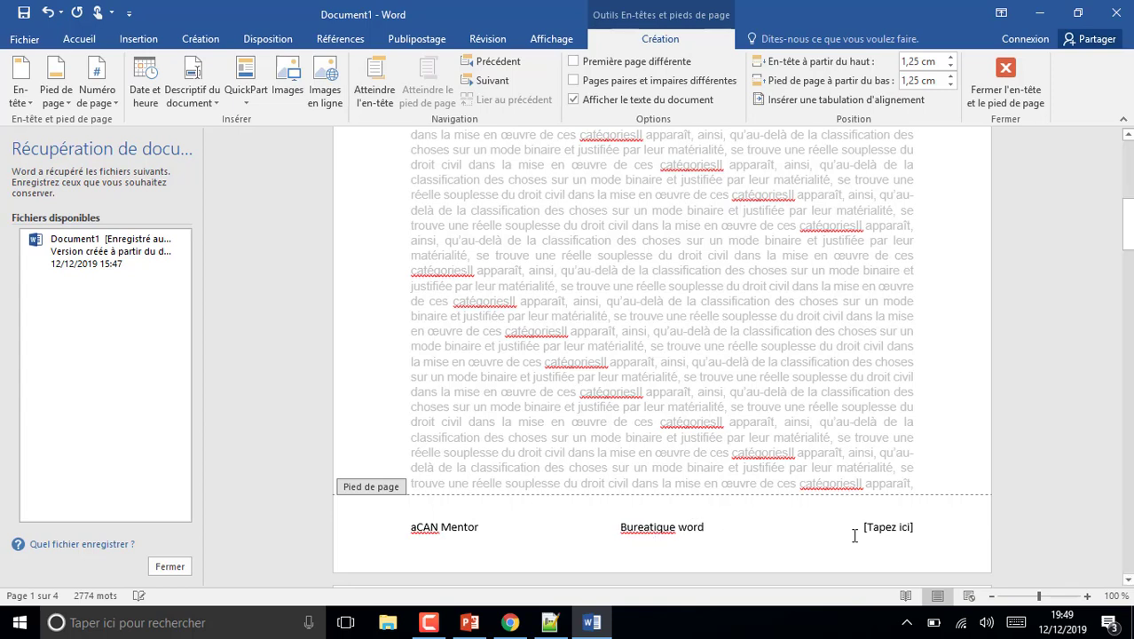
# Step: Try to replace the footer's right placeholder with a Numéro normal 3 bottom-of-page number, and undo the insertion
pyautogui.click(892, 530)
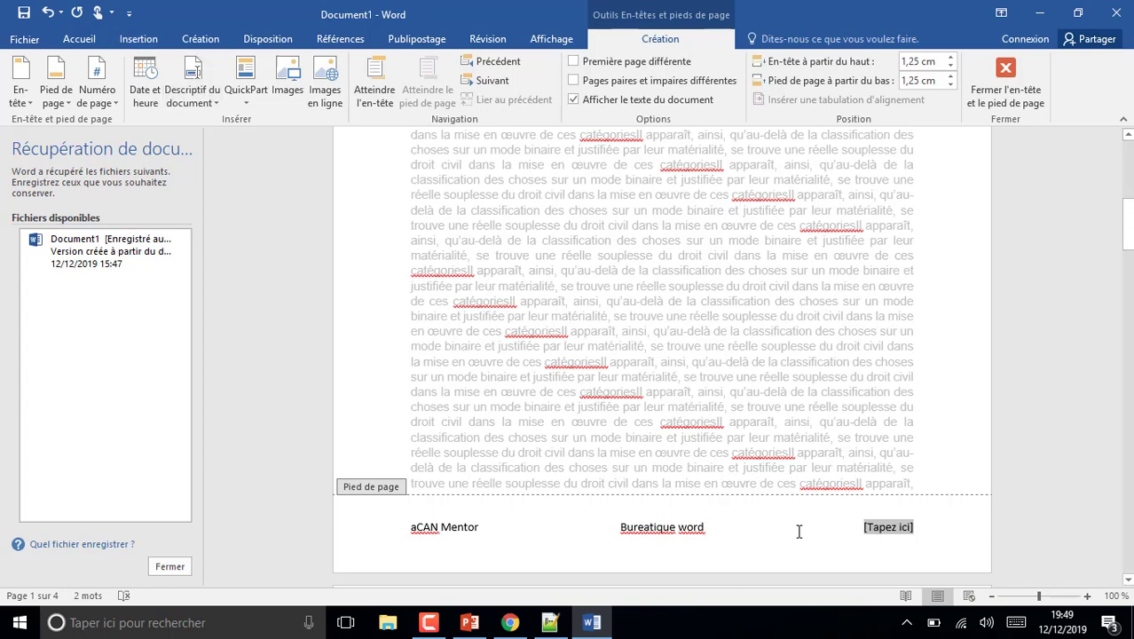
pyautogui.click(139, 40)
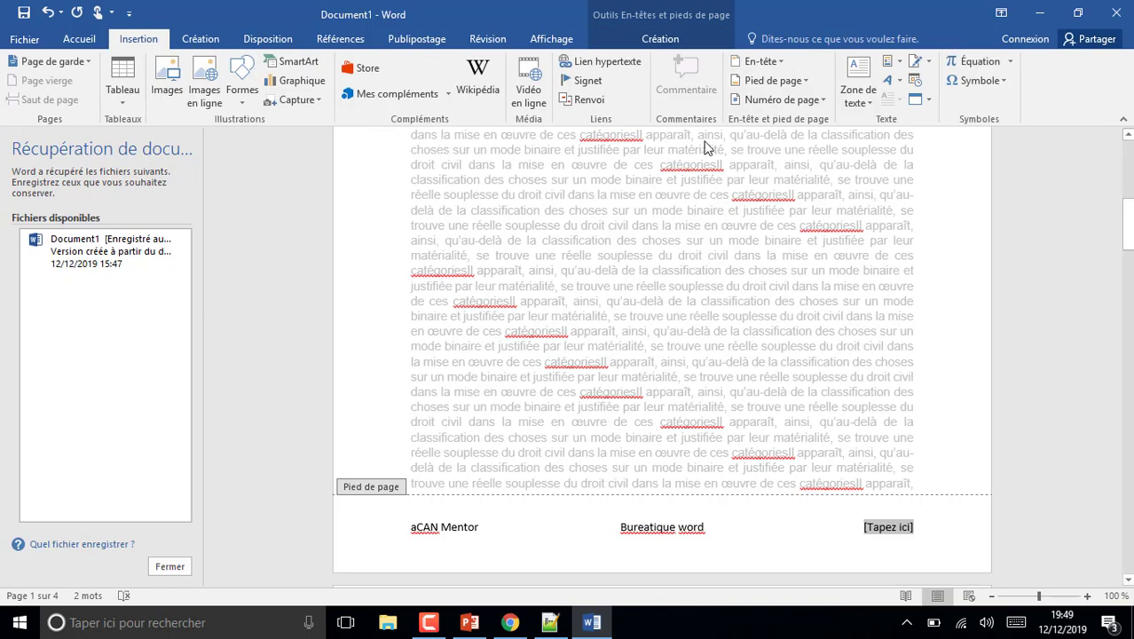
pyautogui.click(818, 102)
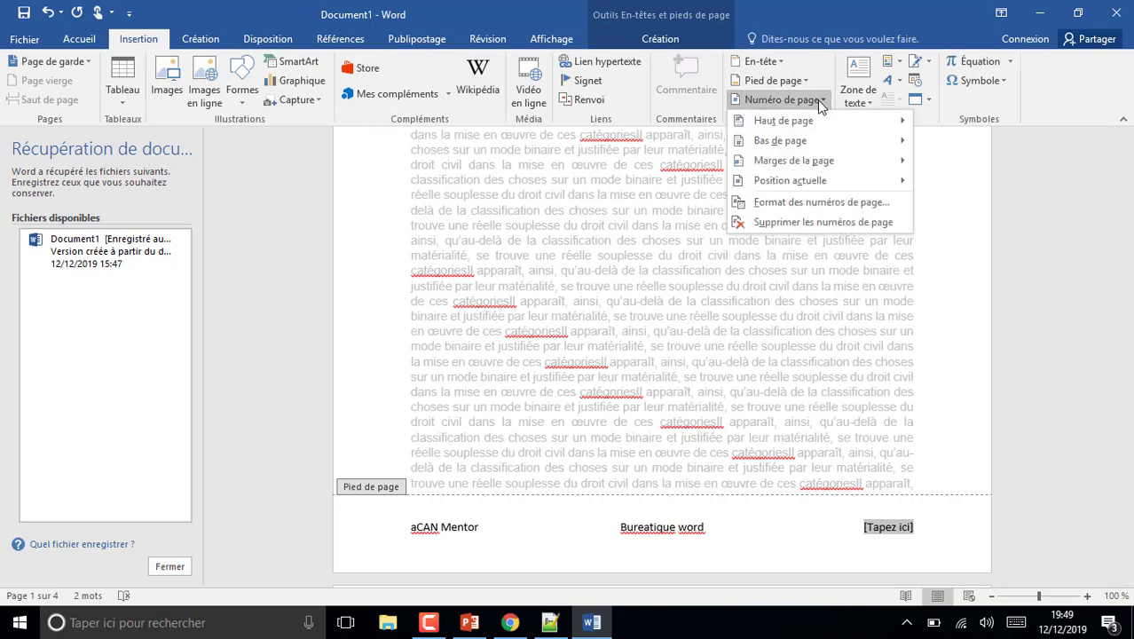
pyautogui.moveTo(828, 144)
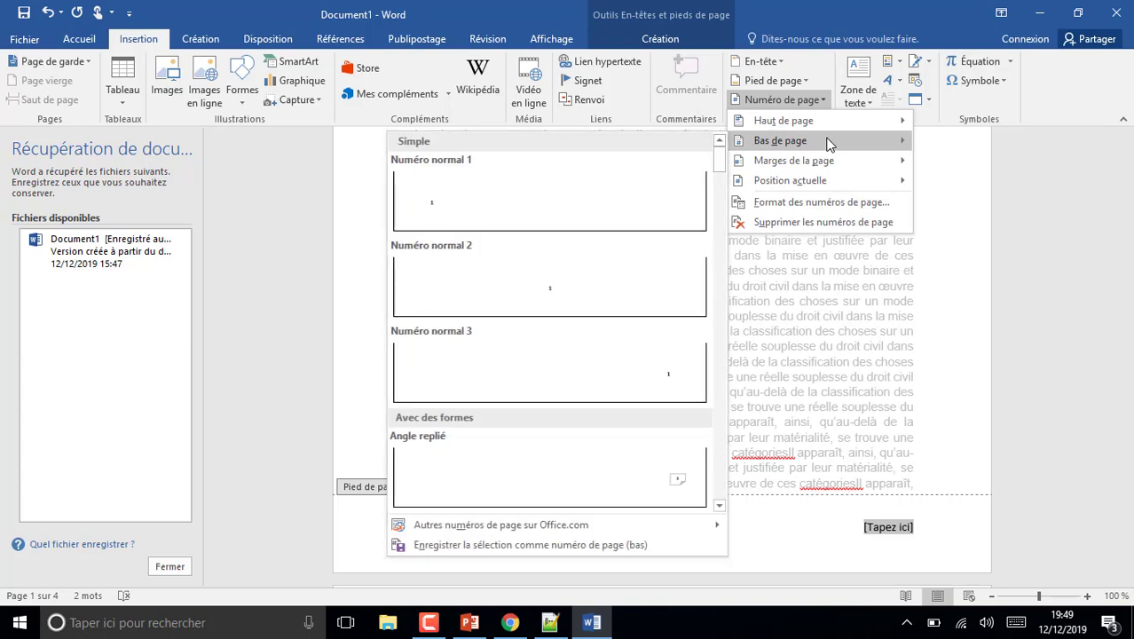
pyautogui.click(673, 383)
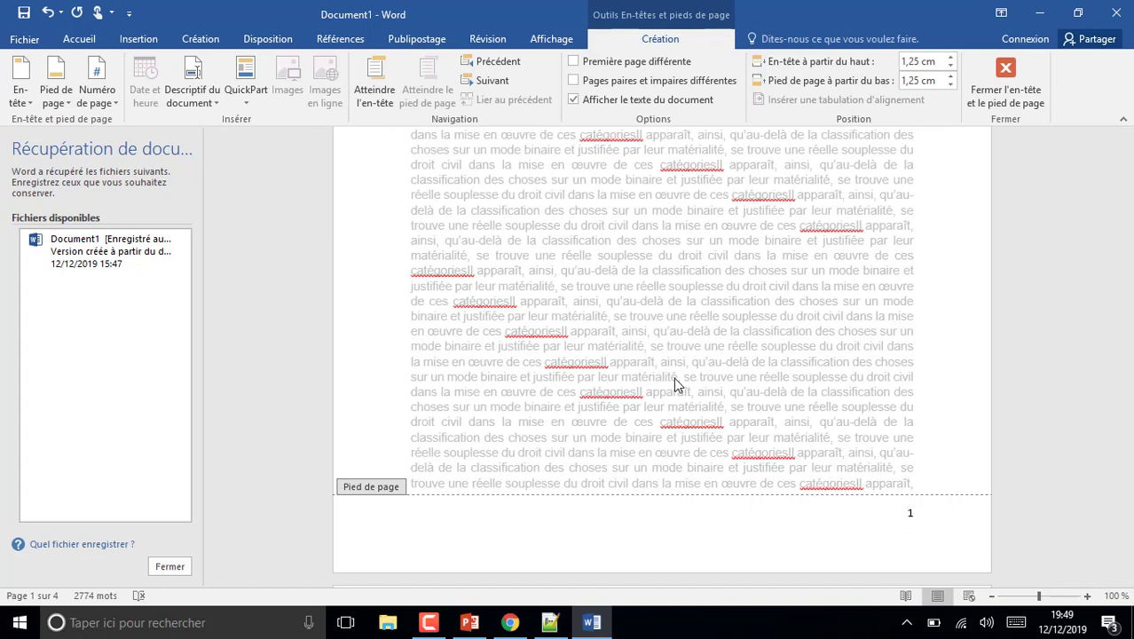
pyautogui.click(48, 18)
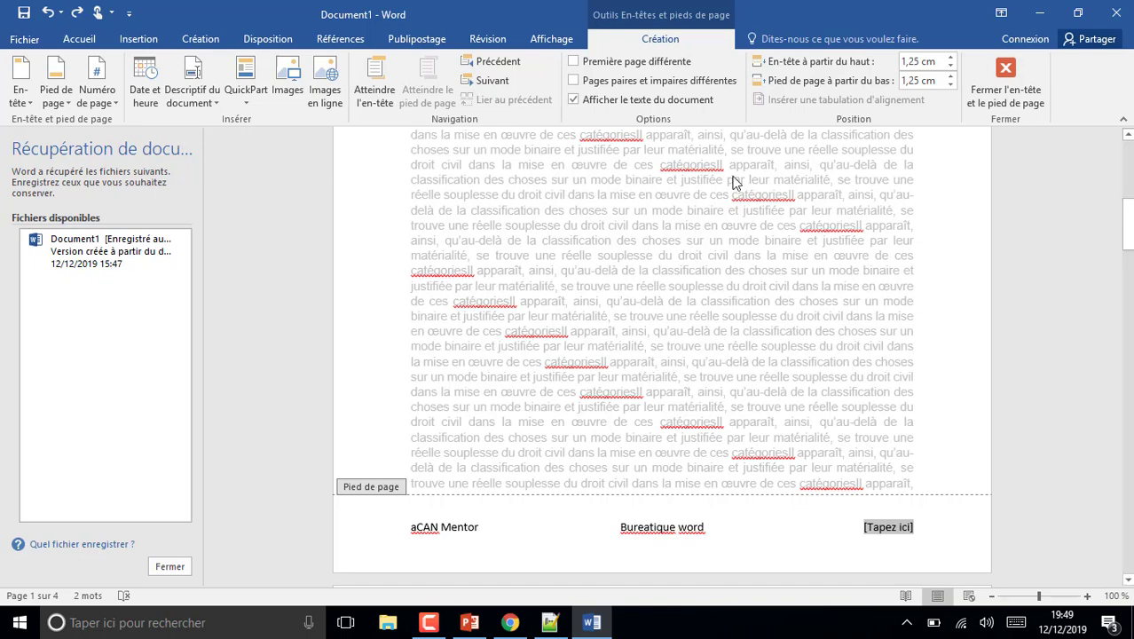
# Step: Replace the footer's right placeholder with a plain Numéro normal page number at the current position
pyautogui.click(139, 40)
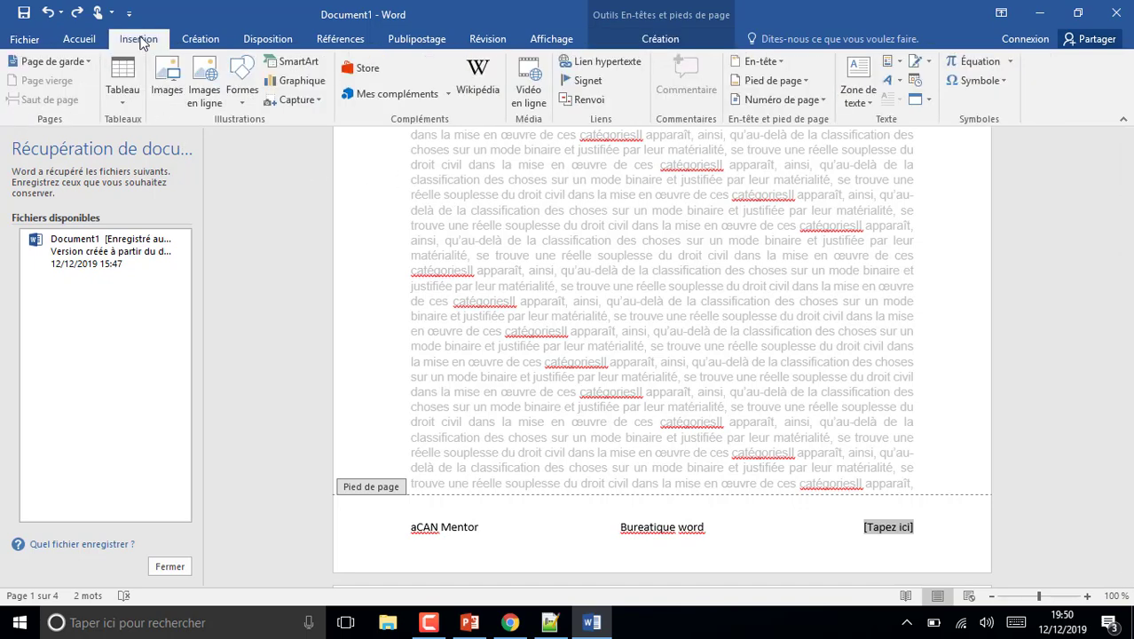
pyautogui.click(827, 101)
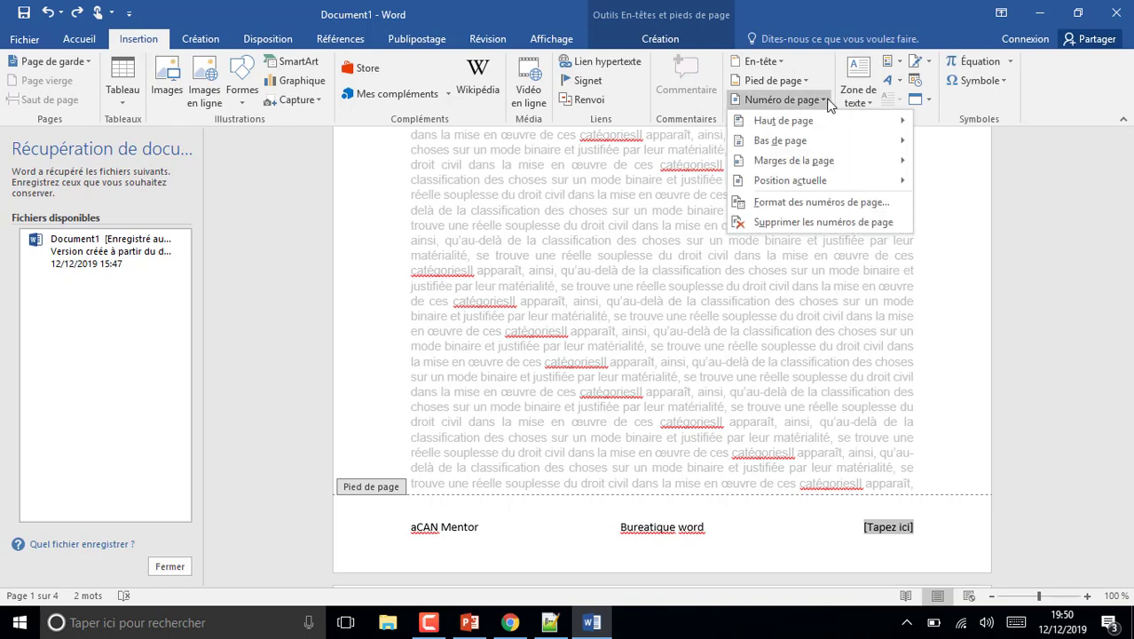
pyautogui.moveTo(830, 180)
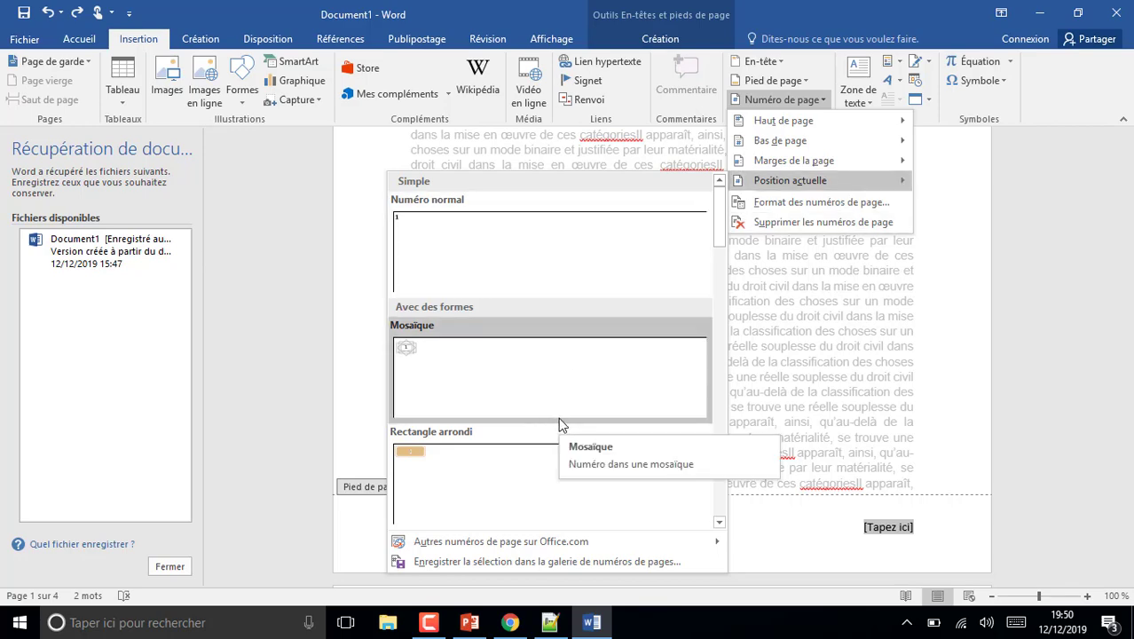
pyautogui.click(538, 273)
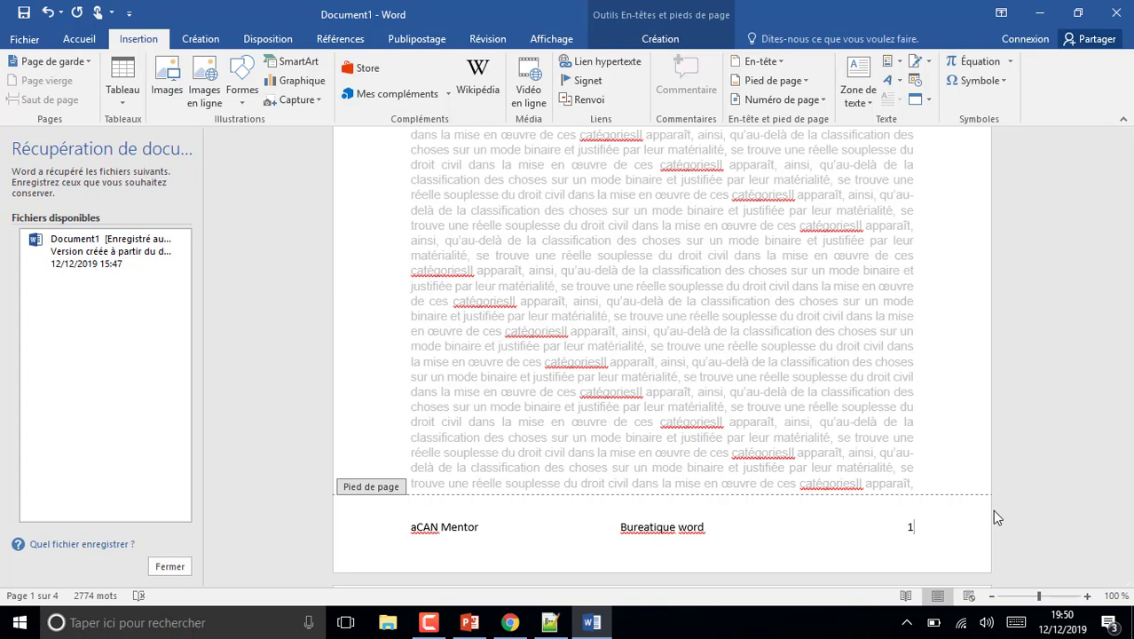
# Step: Set the format of the footer's page number so that numbering starts at 30
pyautogui.keyDown('shift'); pyautogui.click(910, 530); pyautogui.keyUp('shift')
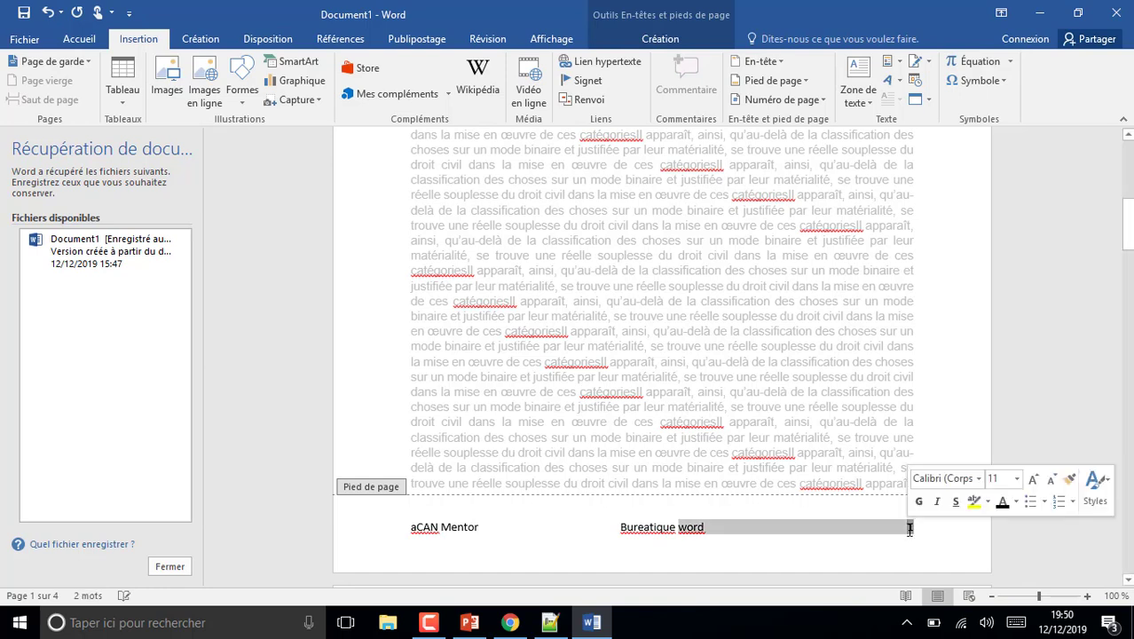
pyautogui.click(910, 529)
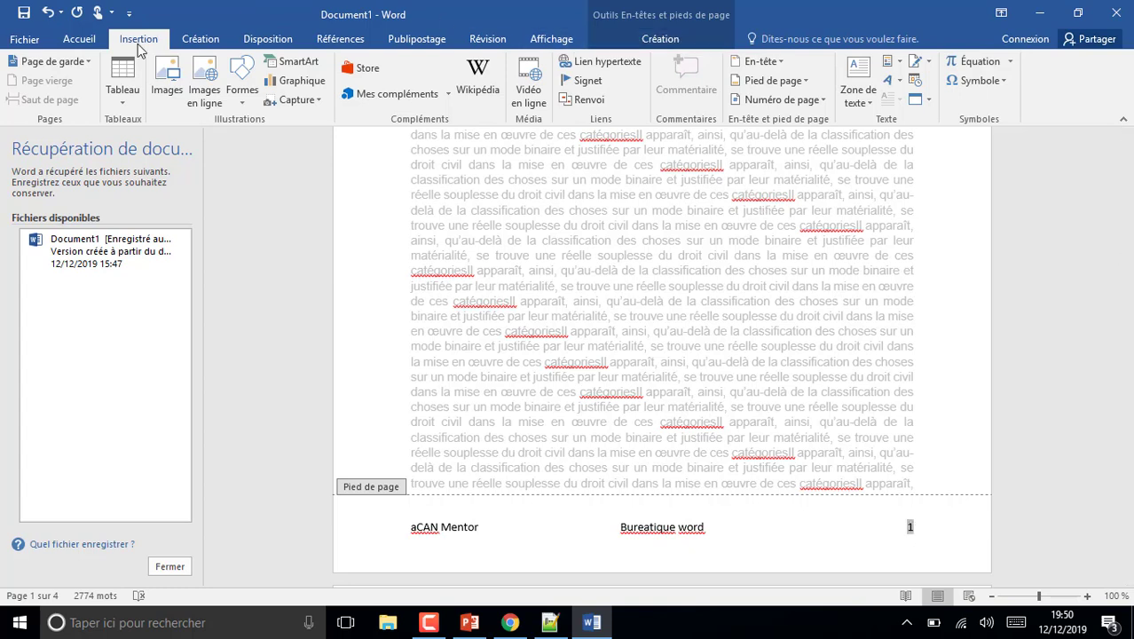
pyautogui.click(825, 103)
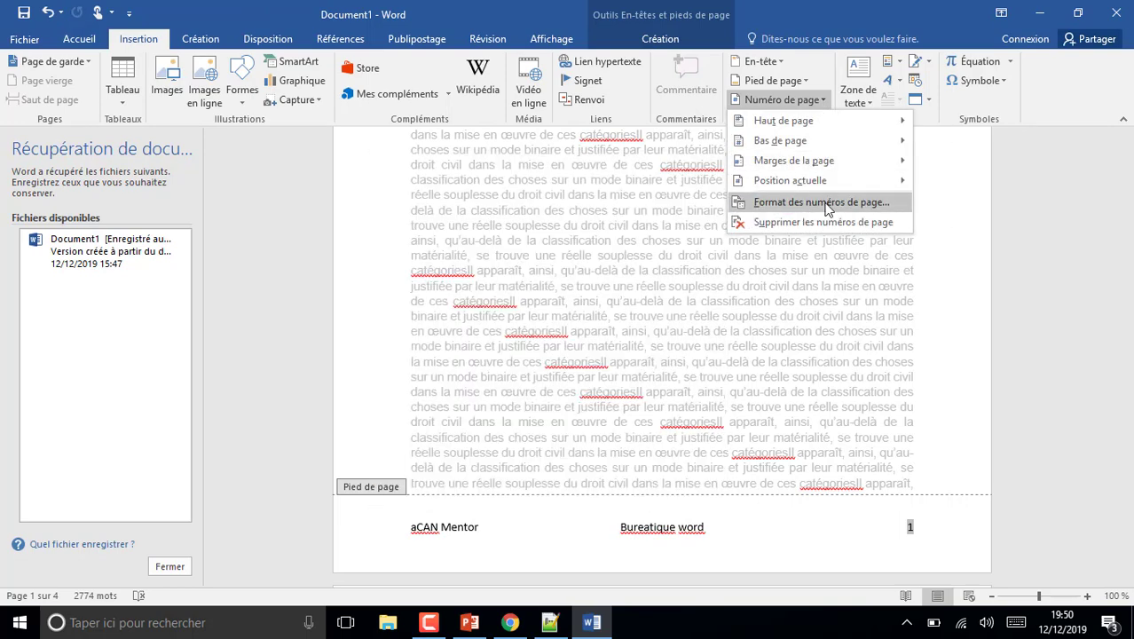
pyautogui.click(857, 199)
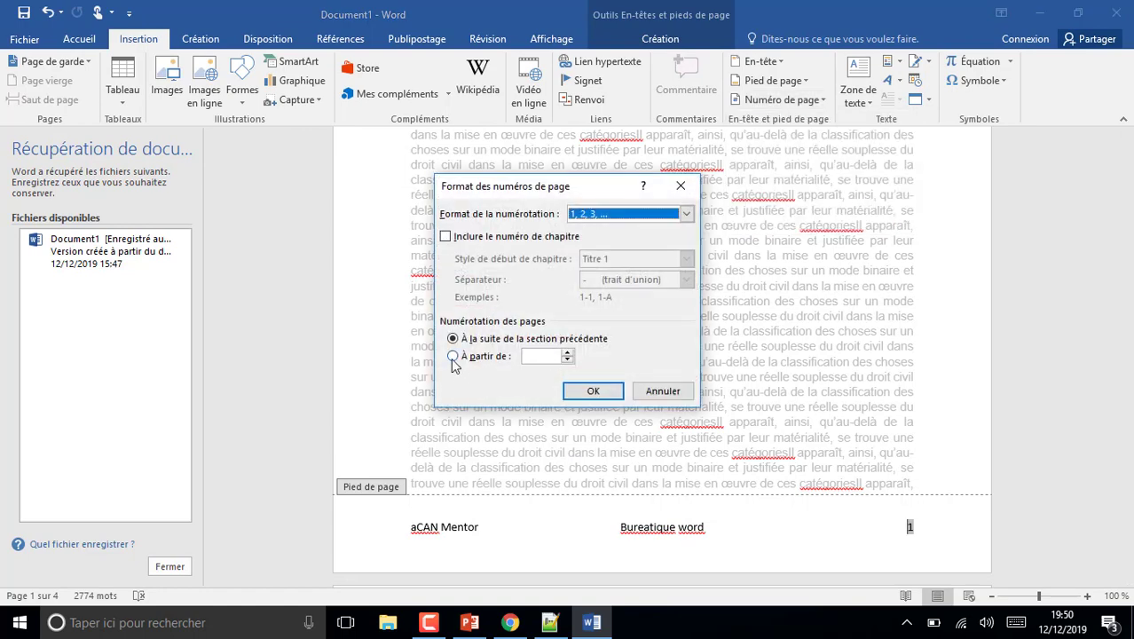
pyautogui.click(453, 356)
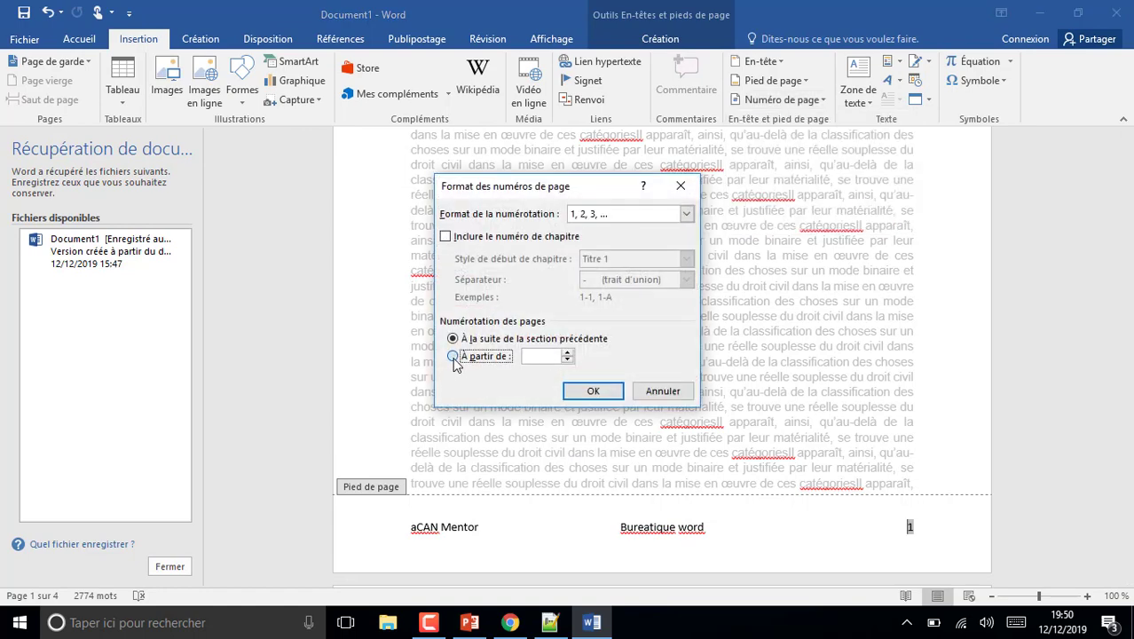
pyautogui.write('30')
pyautogui.click(594, 392)
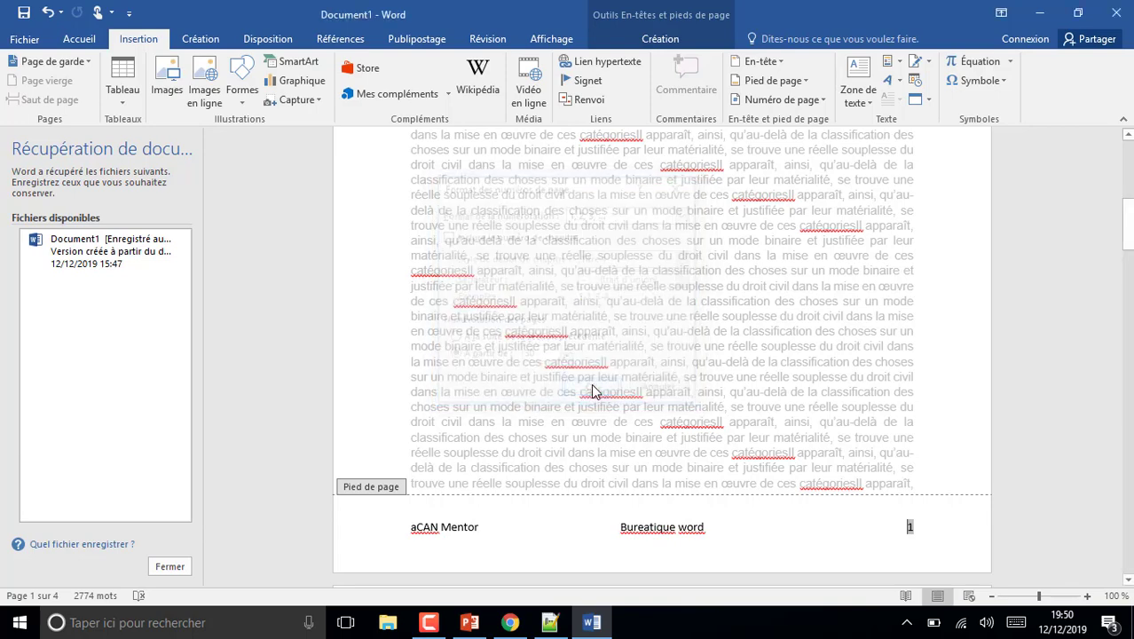
# Step: Leave footer editing and check the finished footer at the end of the first page
pyautogui.click(1130, 225)
pyautogui.moveTo(1130, 225); pyautogui.dragTo(1132, 163)
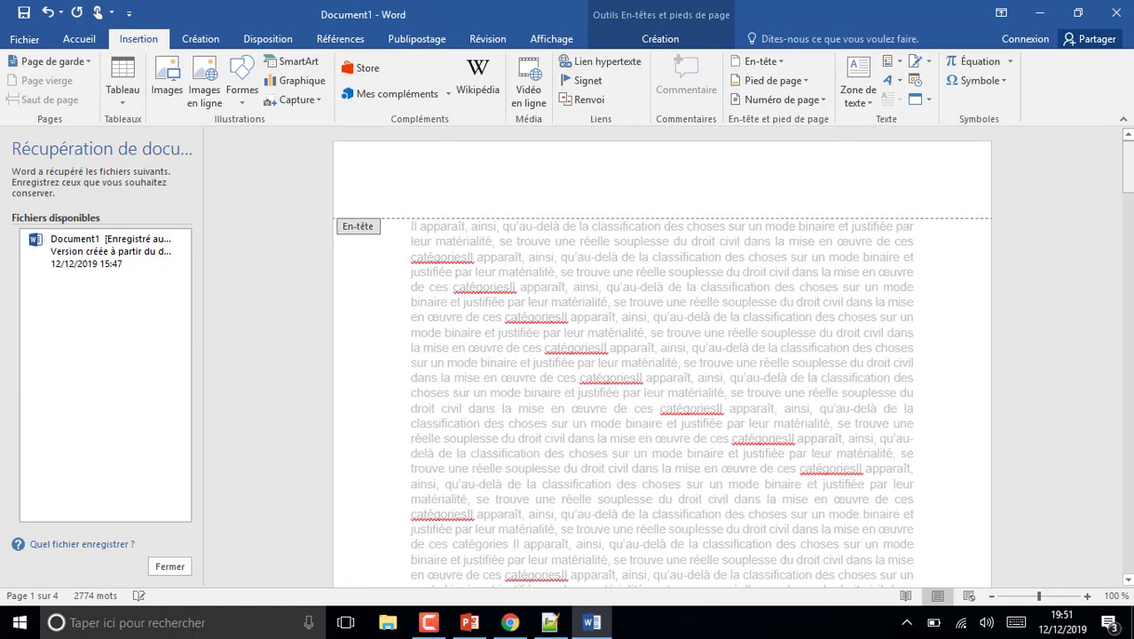
pyautogui.doubleClick(937, 381)
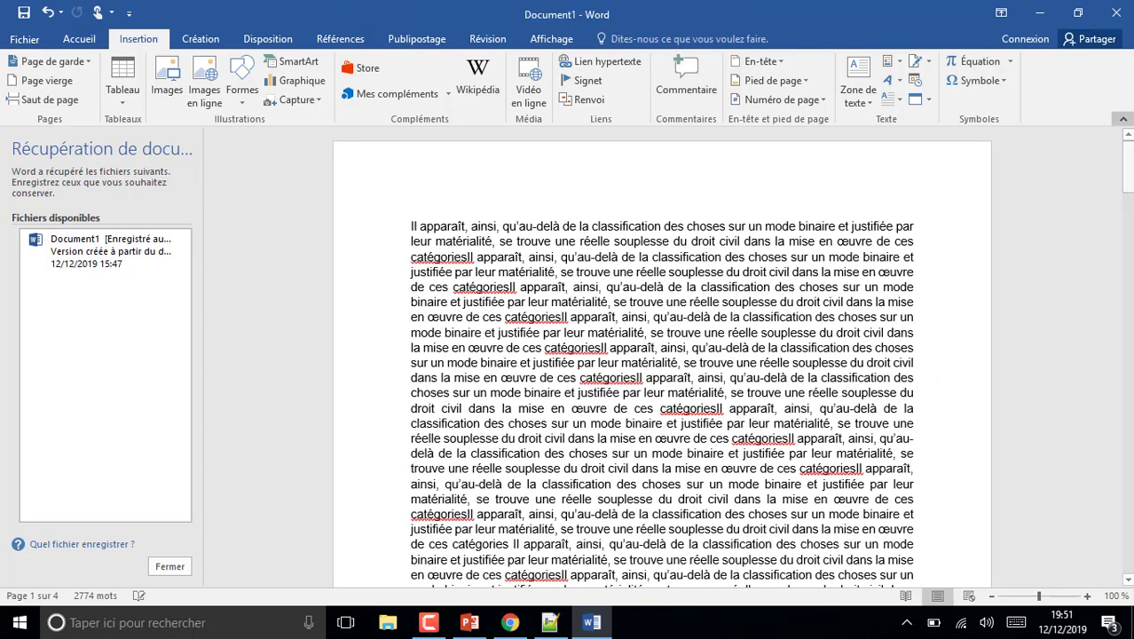
pyautogui.moveTo(1127, 167); pyautogui.dragTo(1122, 217)
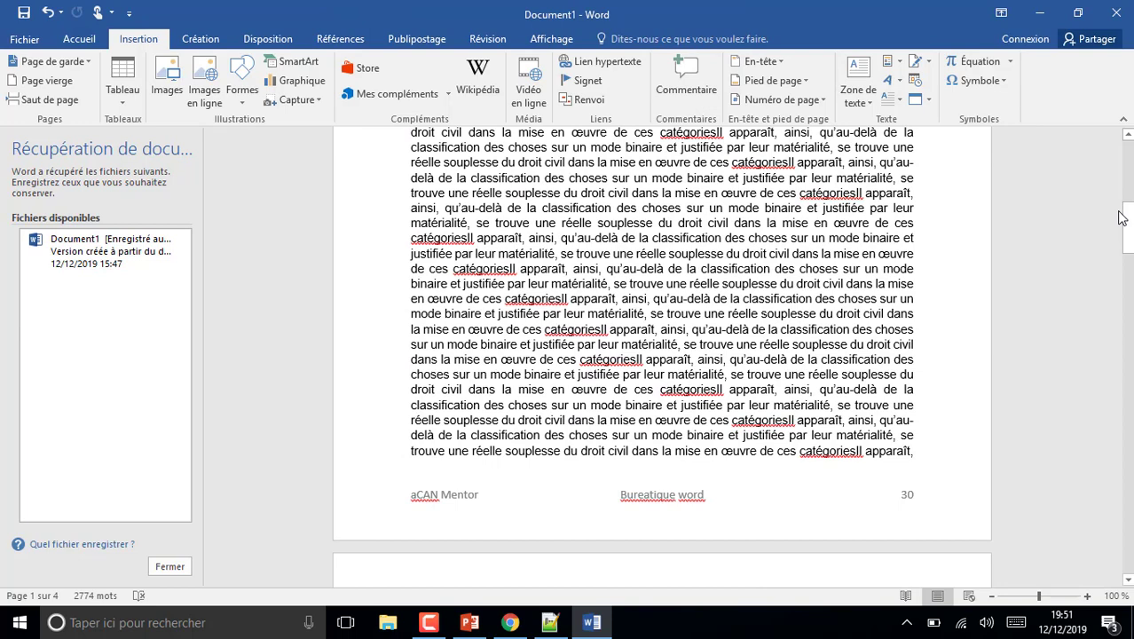